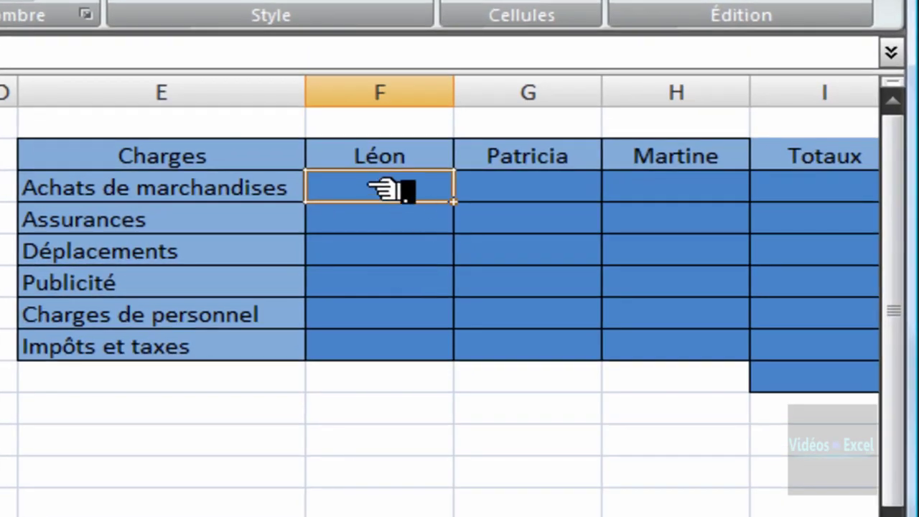
- Review the empty summary grid and the source supplier names, charge names and Montants amounts
left_click_drag(388, 189, 685, 342)
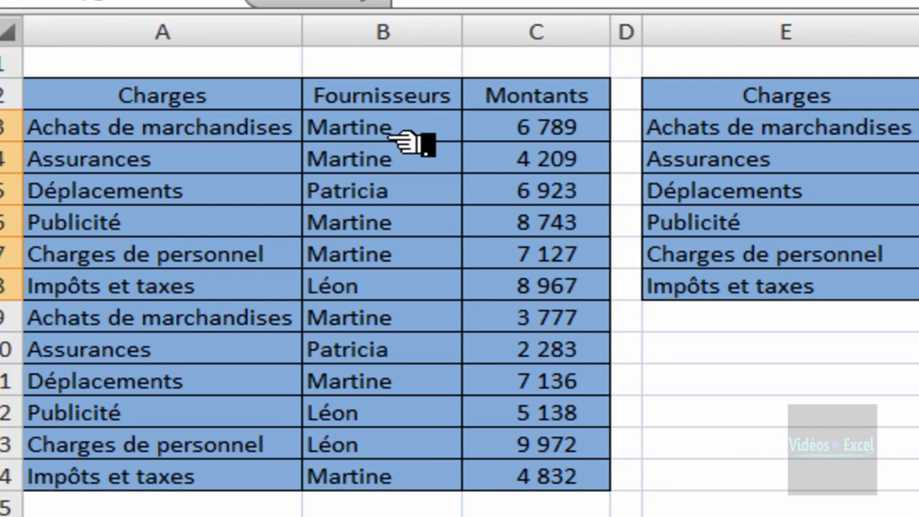
left_click_drag(398, 133, 402, 350)
mouse_move(272, 190)
left_mouse_down()
mouse_move(256, 349)
mouse_move(308, 379)
left_mouse_up()
left_click(554, 161)
left_click_drag(572, 188, 589, 327)
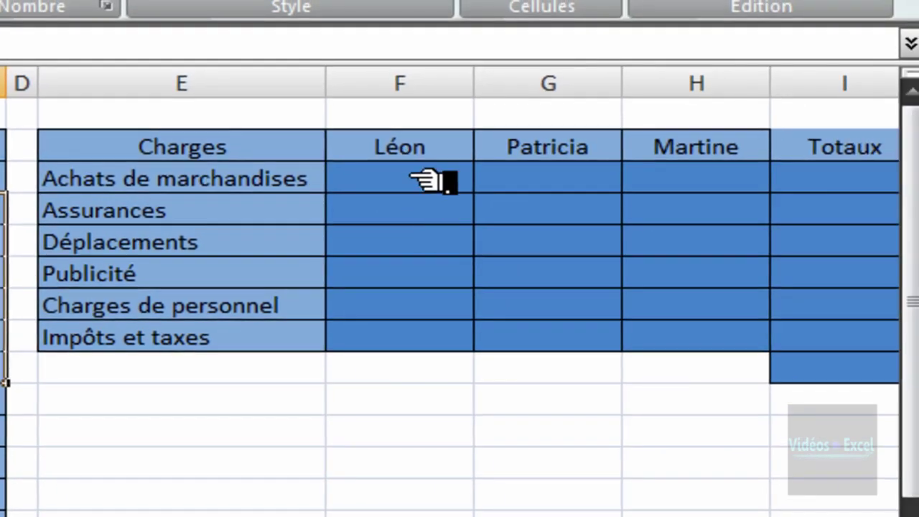
left_click(431, 181)
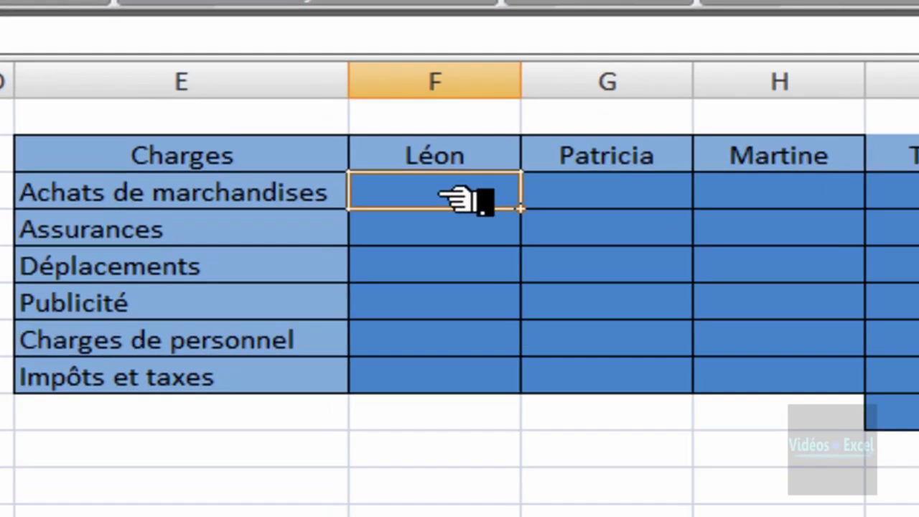
- Over the whole Léon-to-Martine grid, start =SOMME.SI.ENS with absolute sum range $C$3:$C$14
left_click_drag(417, 188, 720, 326)
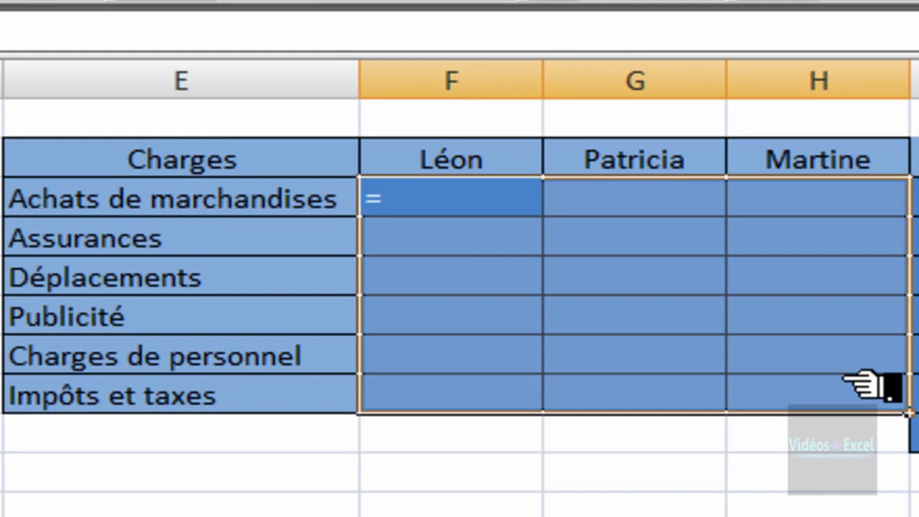
type("somme")
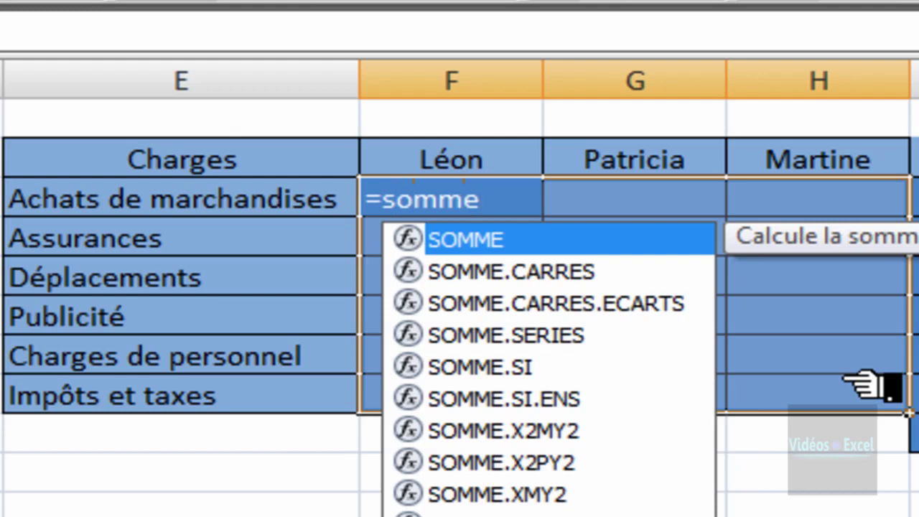
key("Down")
key("Down")
key("Down")
key("Down")
key("Down")
key("Tab")
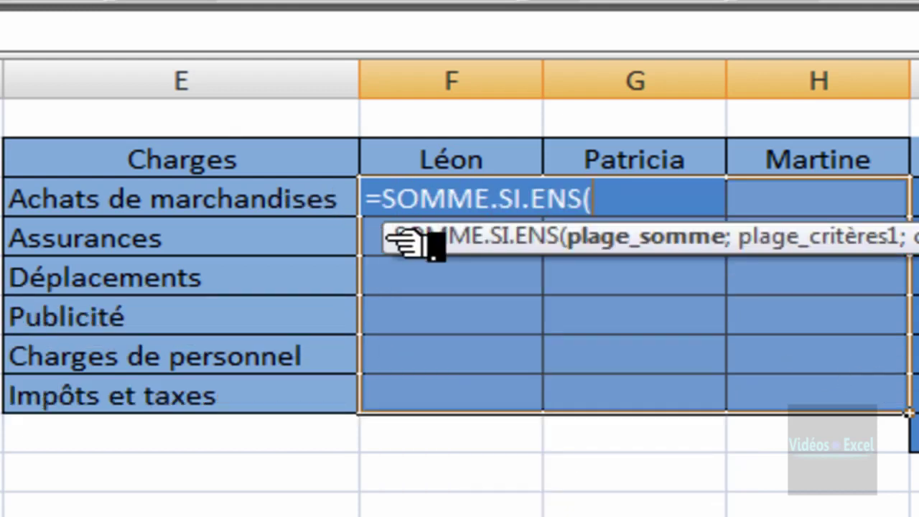
mouse_move(406, 244)
left_mouse_down()
mouse_move(234, 460)
mouse_move(178, 495)
left_mouse_up()
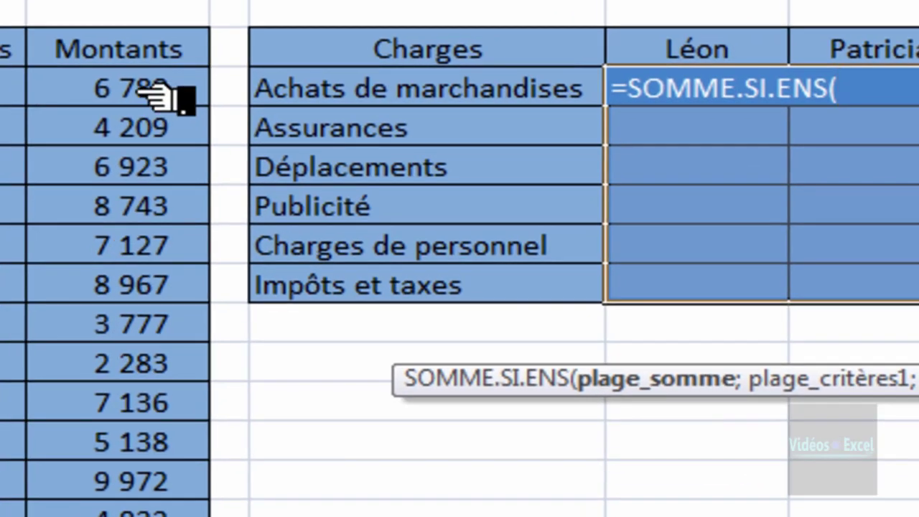
left_click_drag(143, 90, 165, 513)
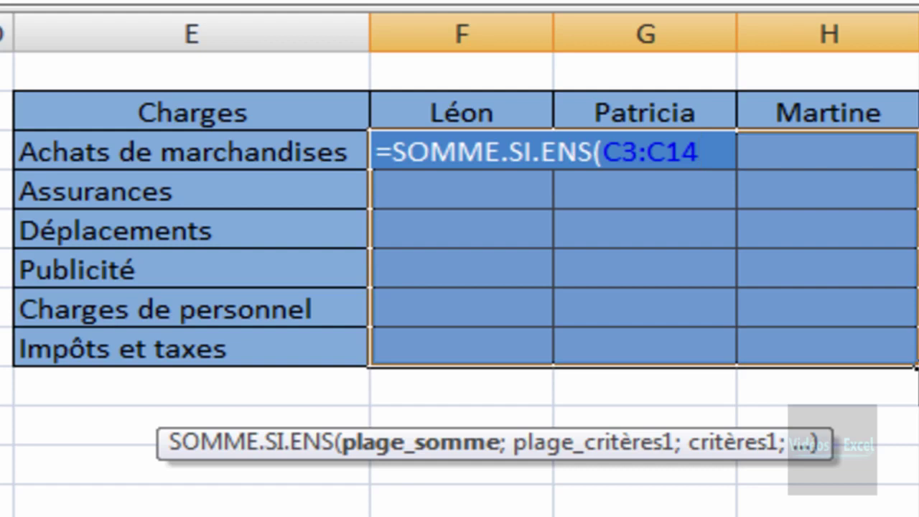
key("F4")
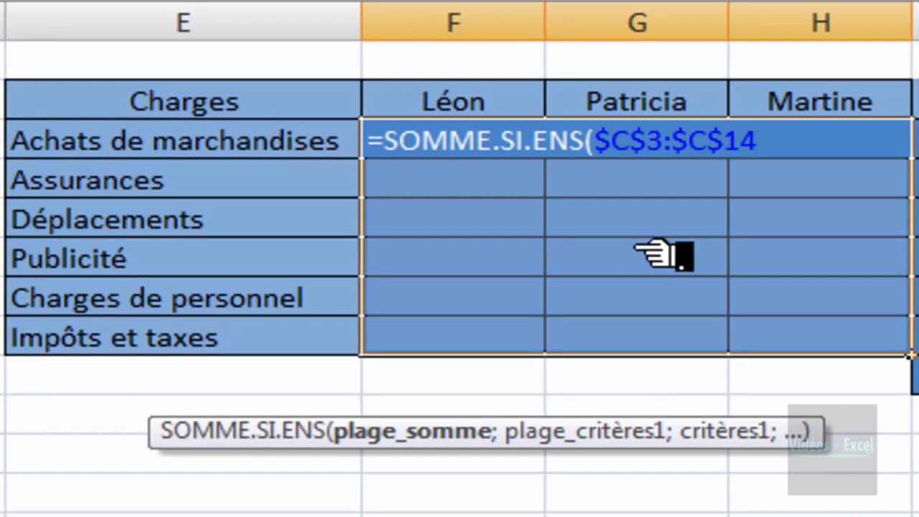
- Extend the formula with criteria range $A$3:$A$14 and criterion $E3
type(";")
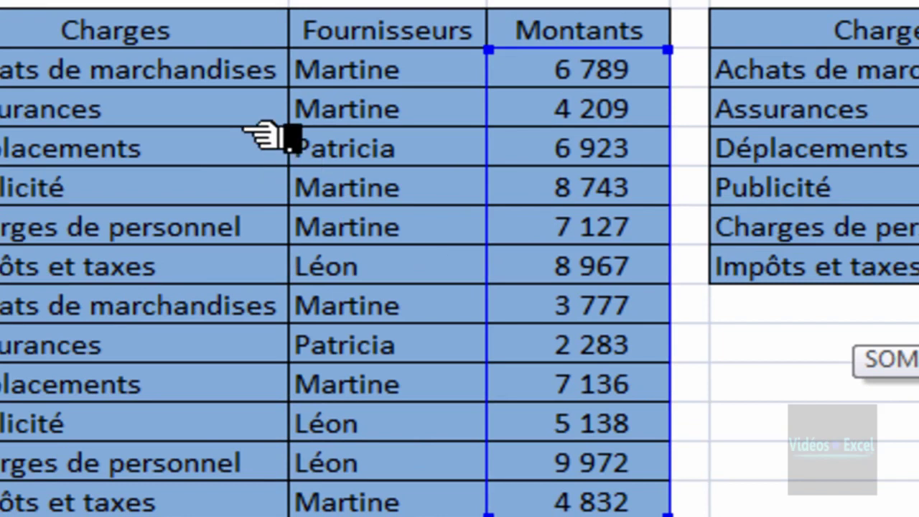
left_click_drag(241, 85, 226, 505)
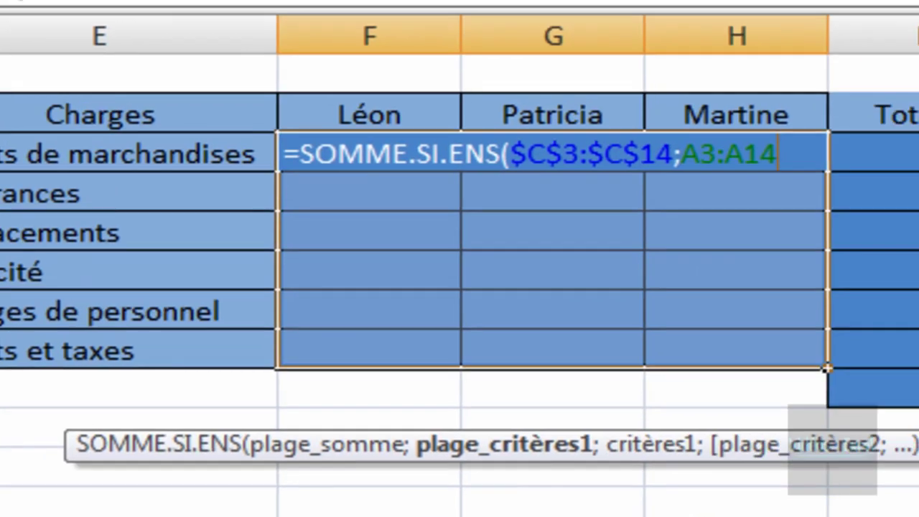
key("F4")
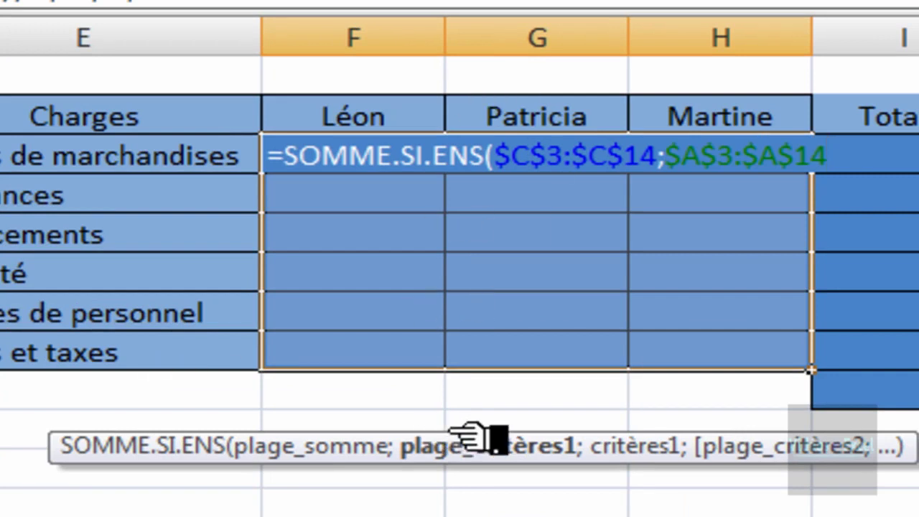
type(";")
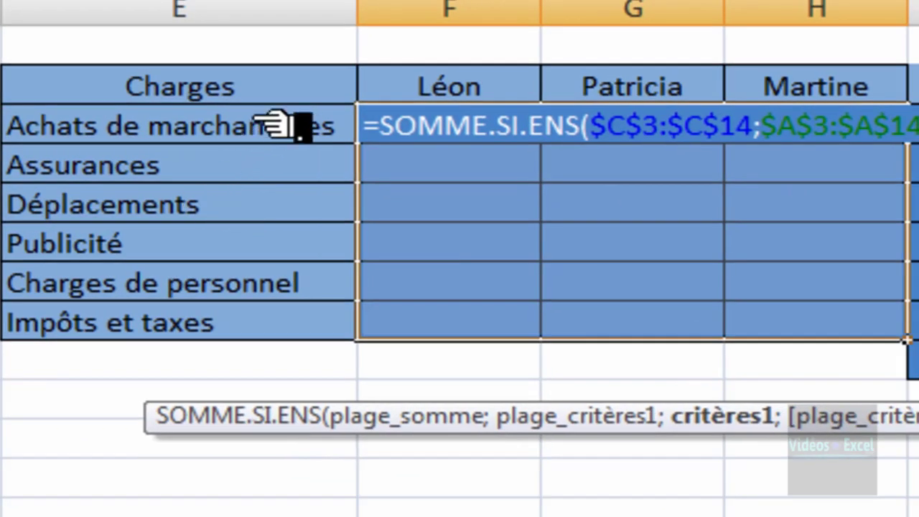
left_click(290, 122)
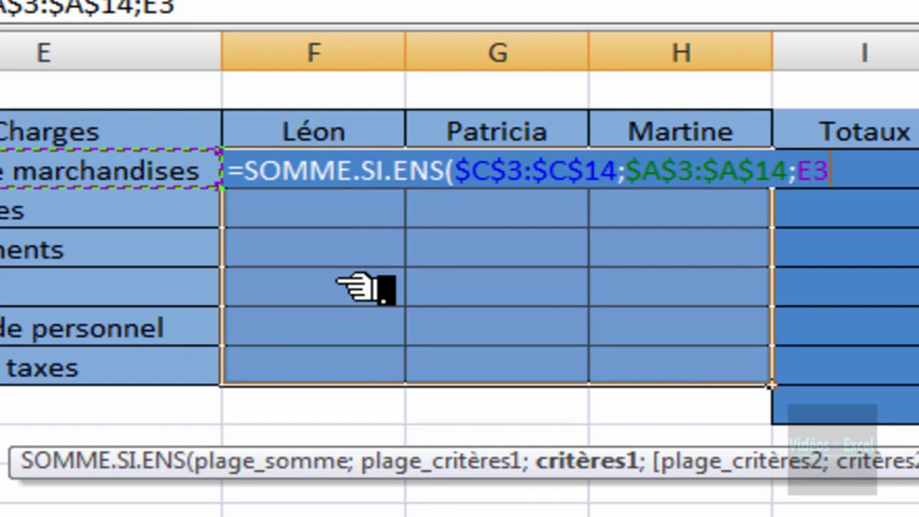
key("F4")
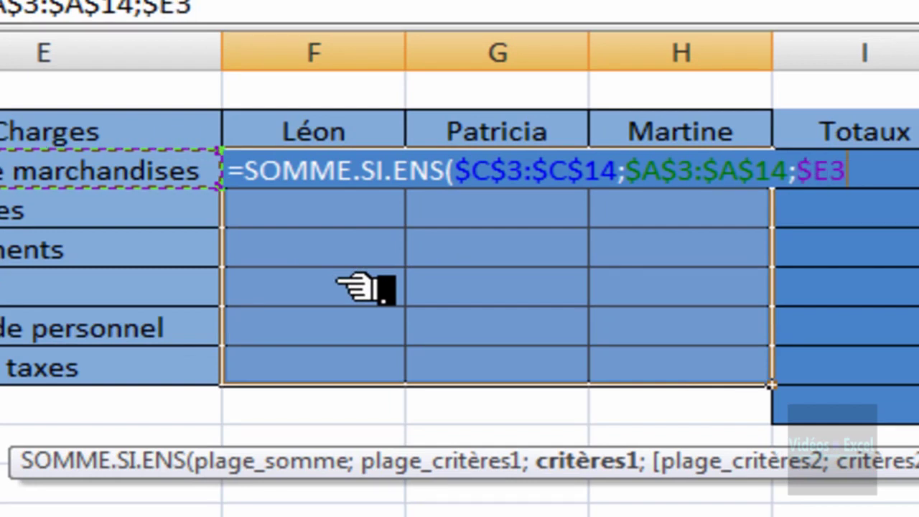
type(";")
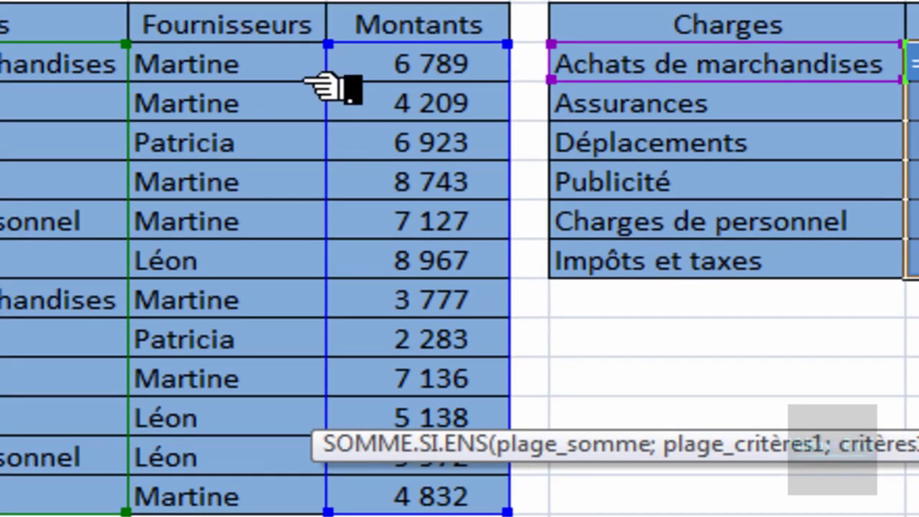
- Add criteria range $B$3:$B$14 with criterion F$2 and close the SOMME.SI.ENS formula
left_click_drag(280, 64, 279, 504)
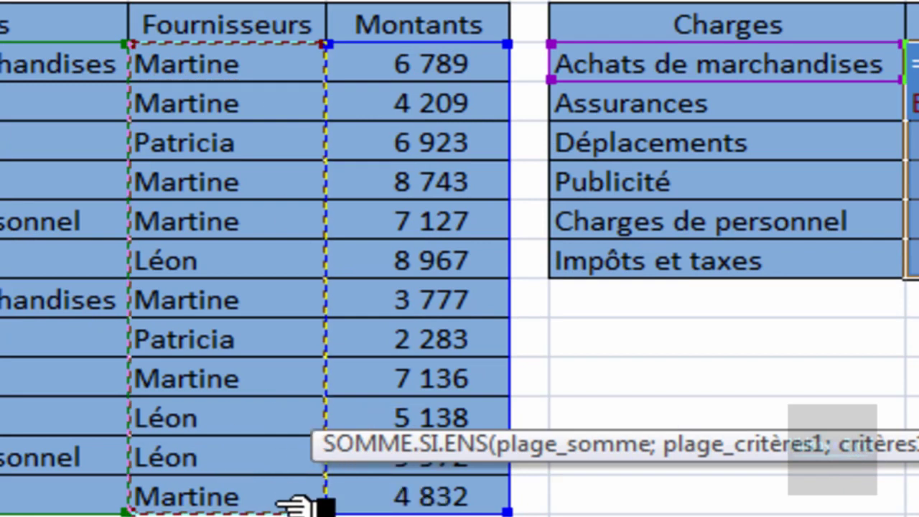
key("F4")
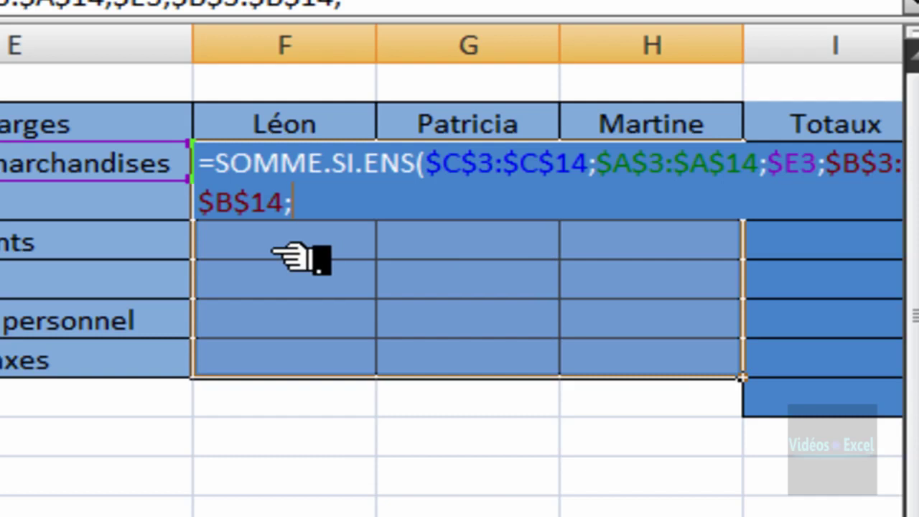
left_click(317, 131)
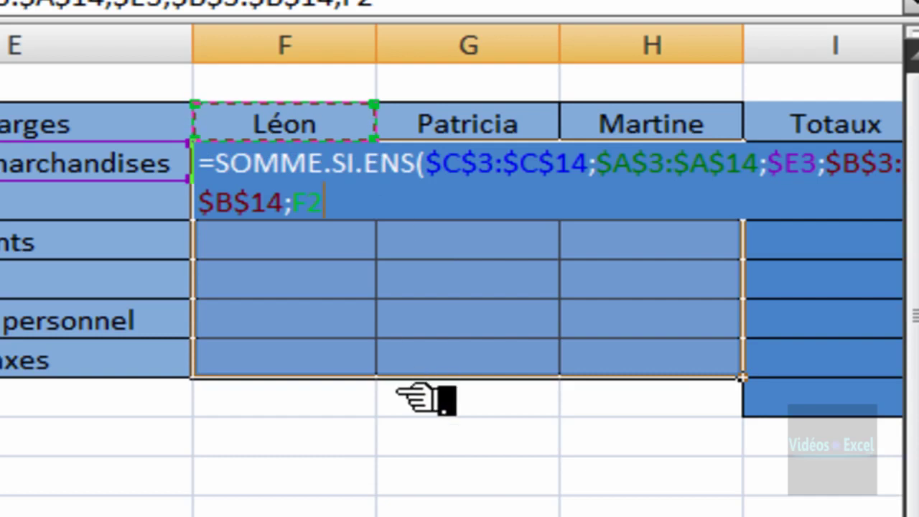
key("F4")
type(")")
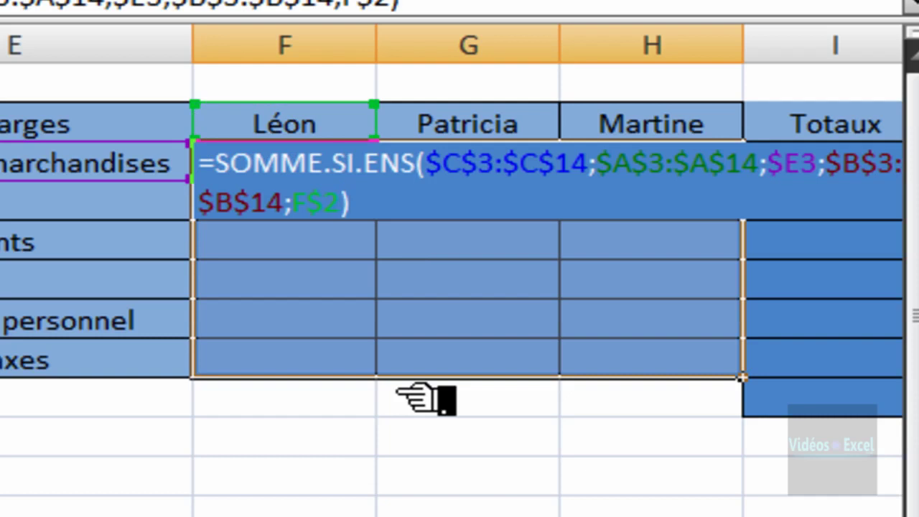
- Enter the formula into every grid cell and verify Martine's 10 566 against the source amounts
key("ctrl+Return")
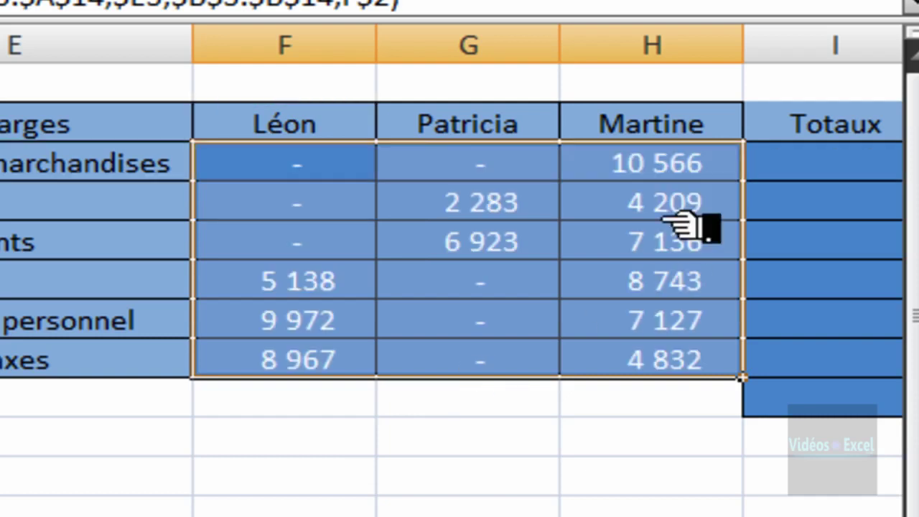
left_click(555, 328)
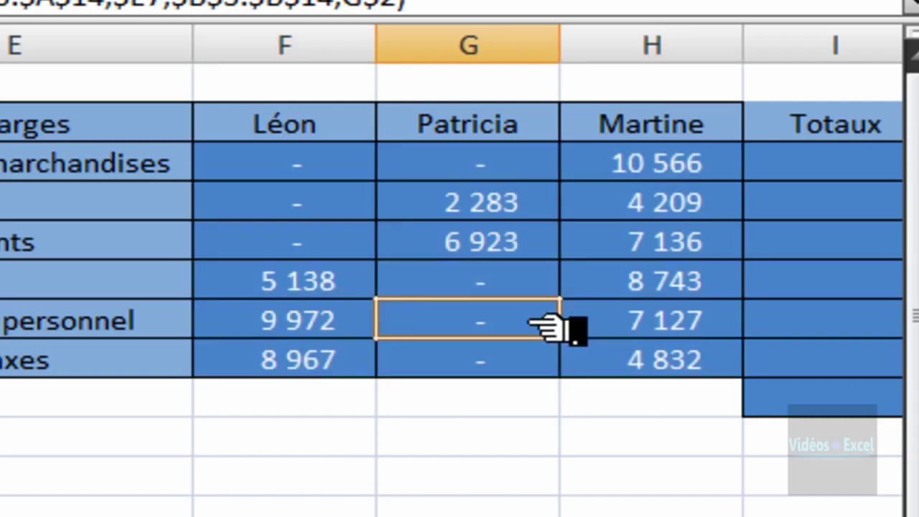
left_click(686, 161)
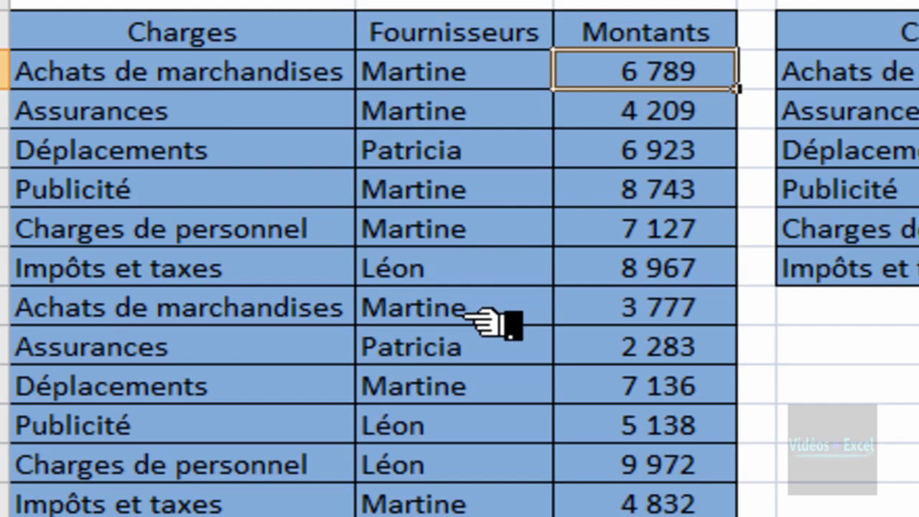
left_click(726, 316)
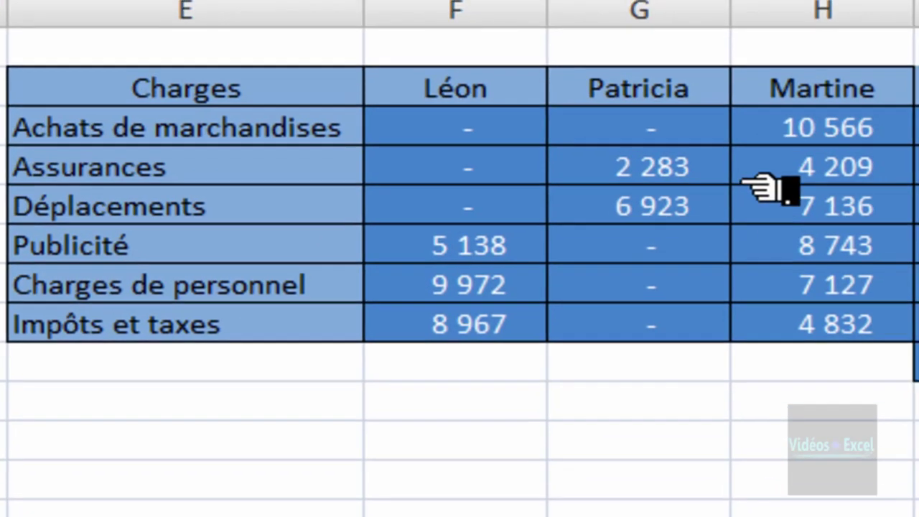
left_click(769, 134)
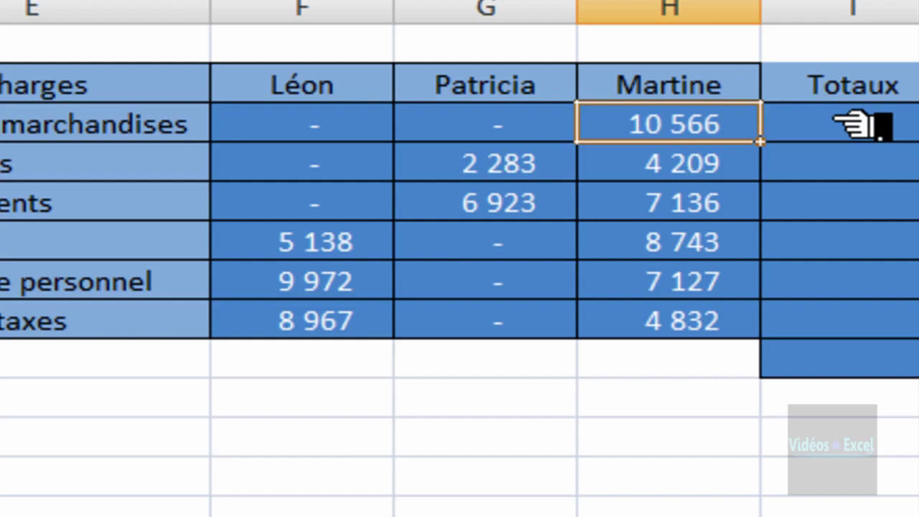
left_click(824, 124)
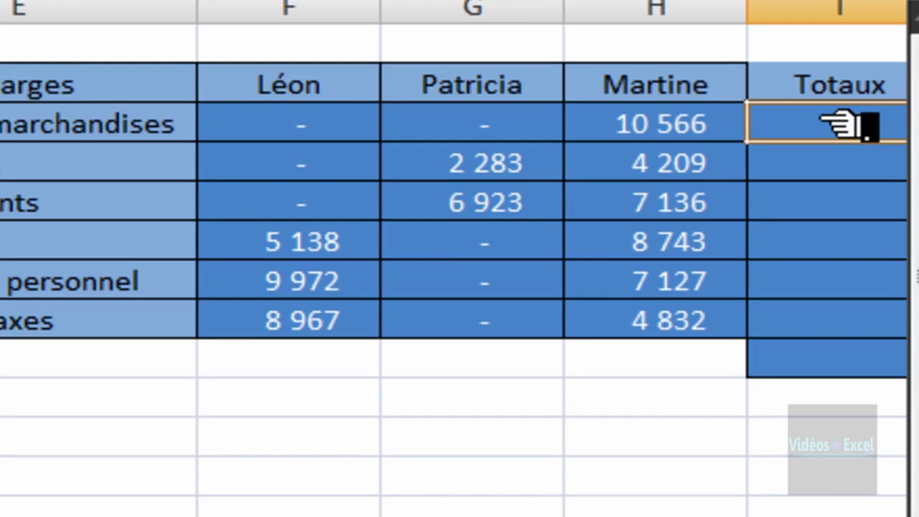
key("Right")
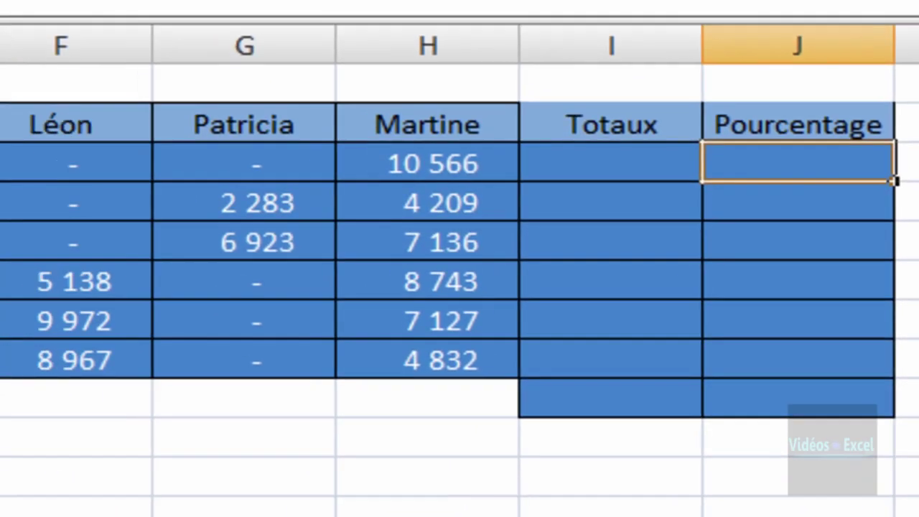
left_click(708, 180)
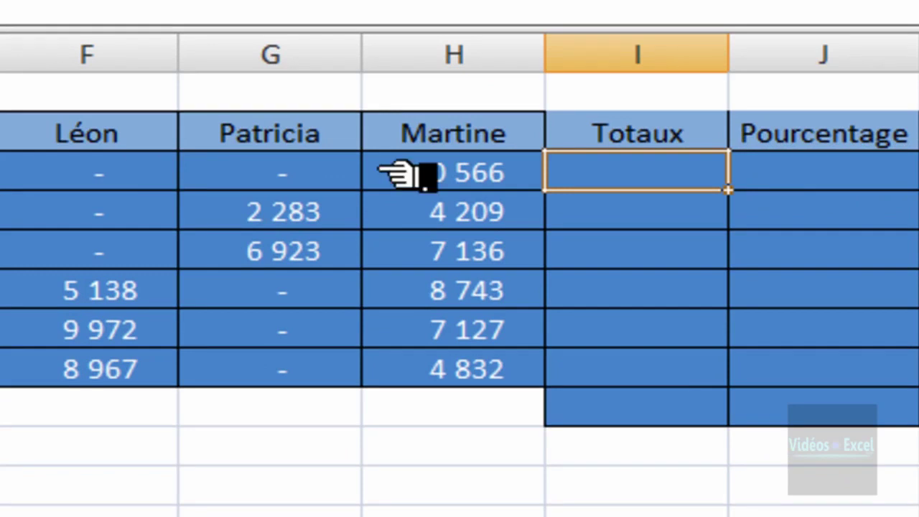
left_click_drag(823, 287, 820, 318)
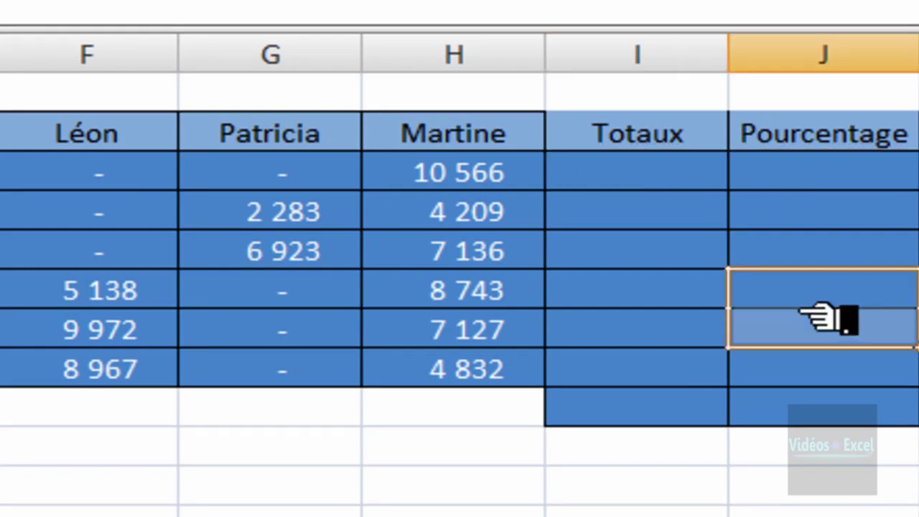
left_click(664, 170)
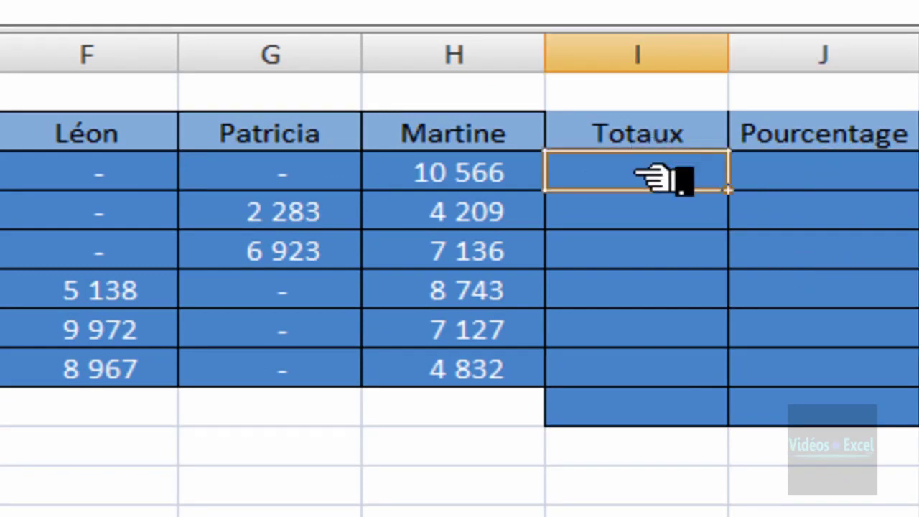
- AutoSum each charge row into Totaux, inspect the 14 059 total, then undo it
left_click_drag(664, 170, 664, 379)
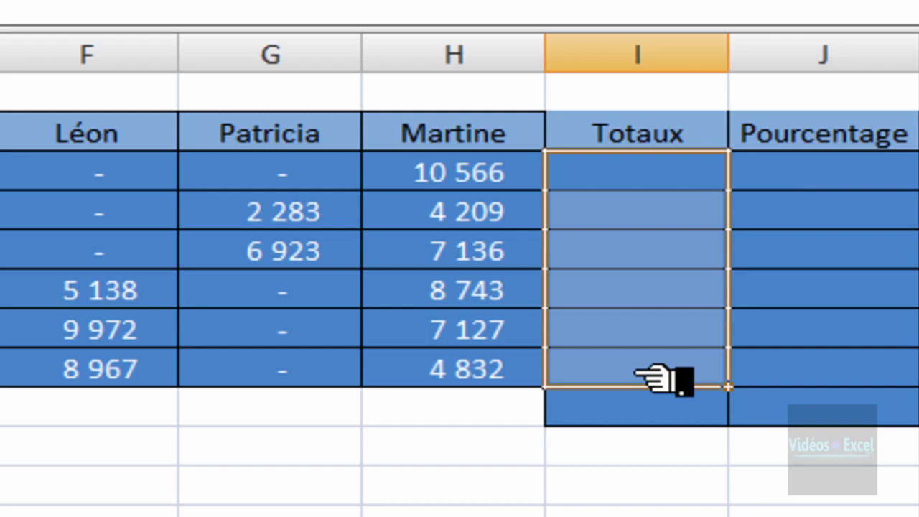
key("alt+equal")
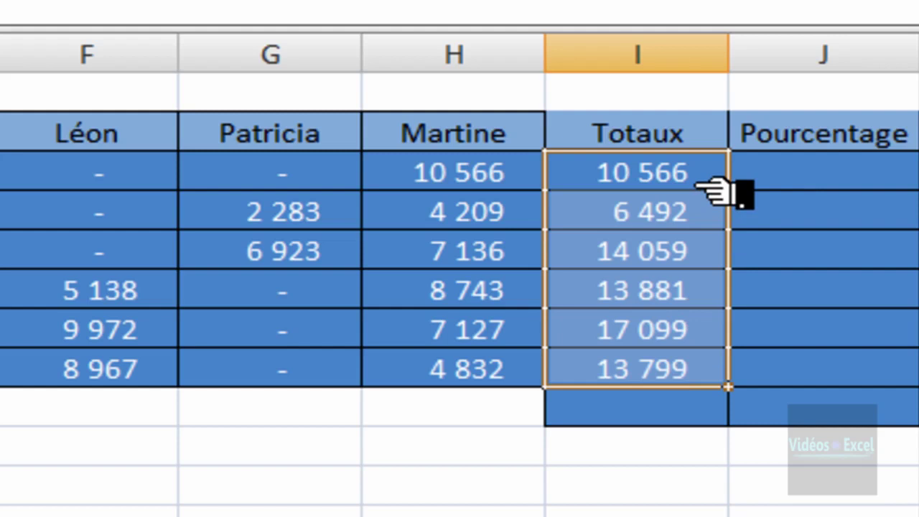
left_click(701, 256)
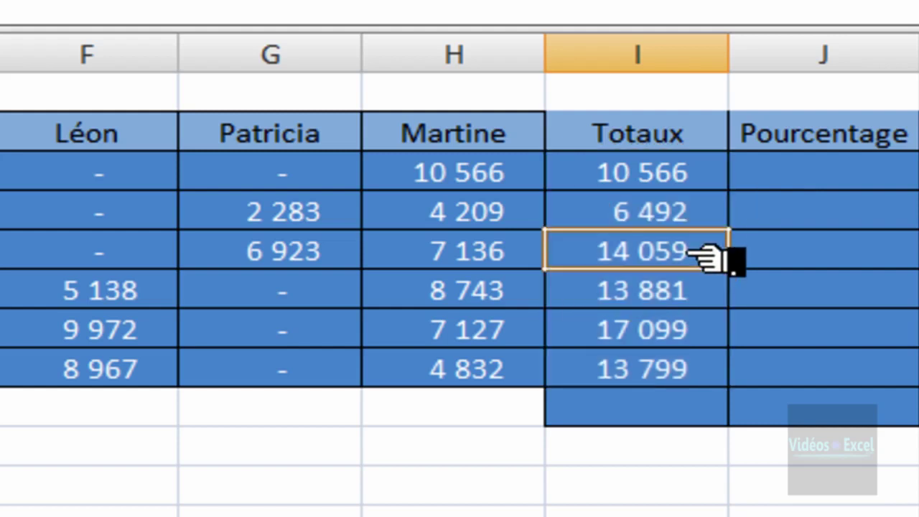
key("alt+equal")
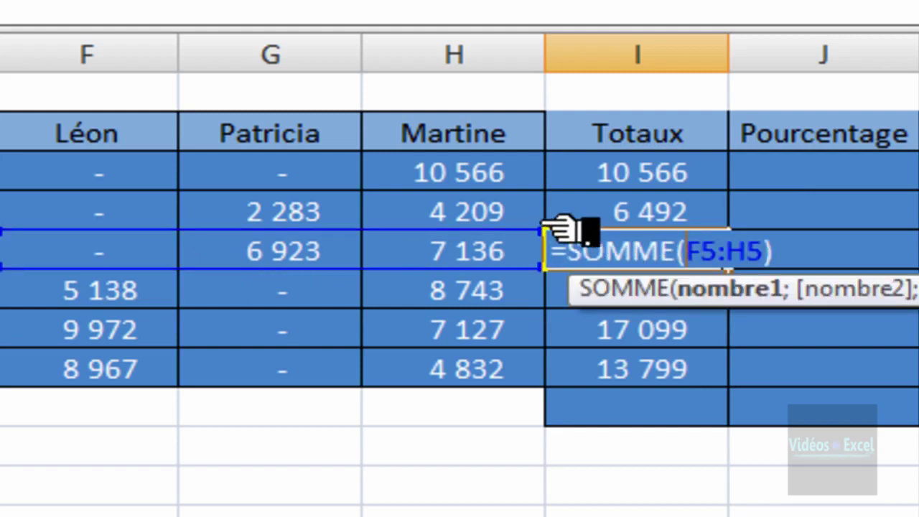
key("ctrl+Return")
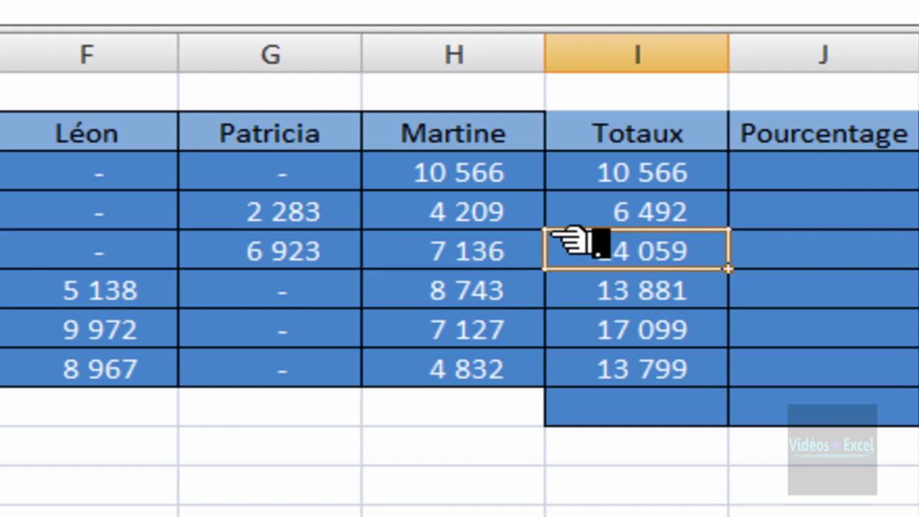
key("ctrl+z")
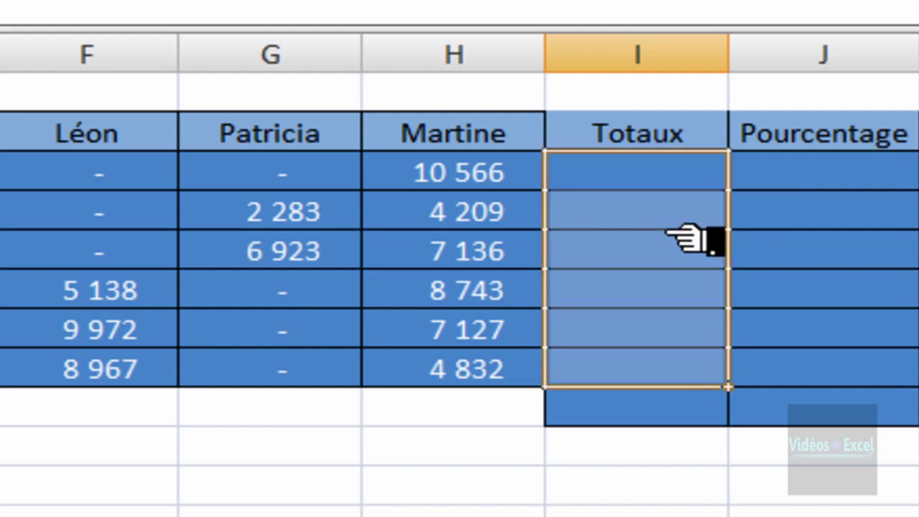
- Reapply AutoSum to all six Totaux cells and verify the =SOMME(F:H) formulas, e.g. 13 881
left_click(678, 202)
left_click(679, 178)
left_click_drag(679, 178, 666, 371)
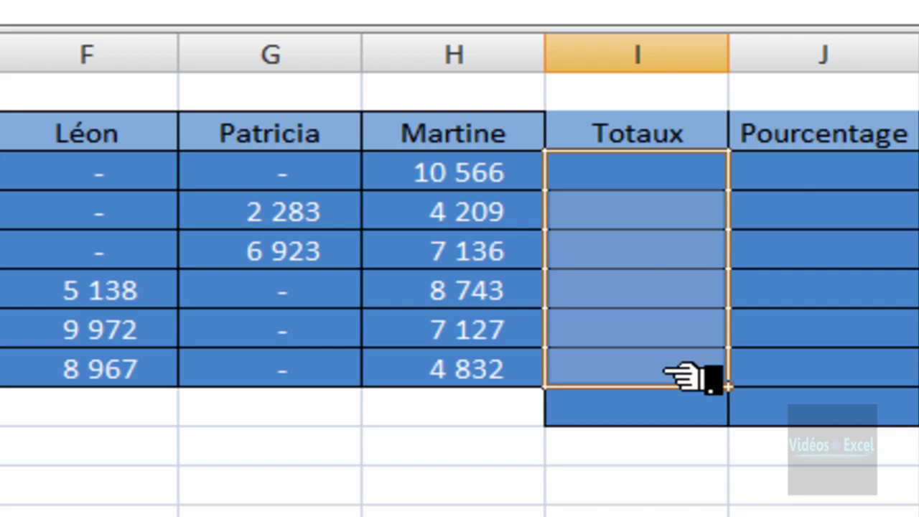
key("alt+equal")
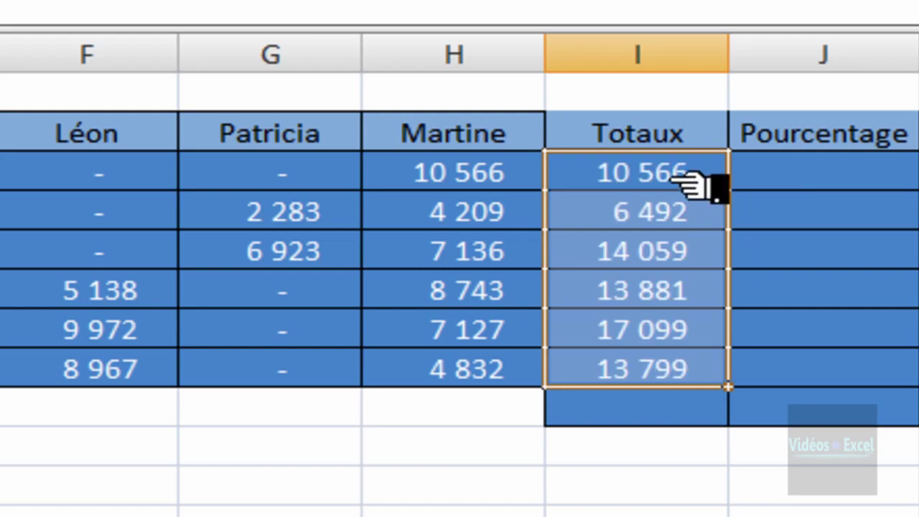
double_click(693, 181)
key("Escape")
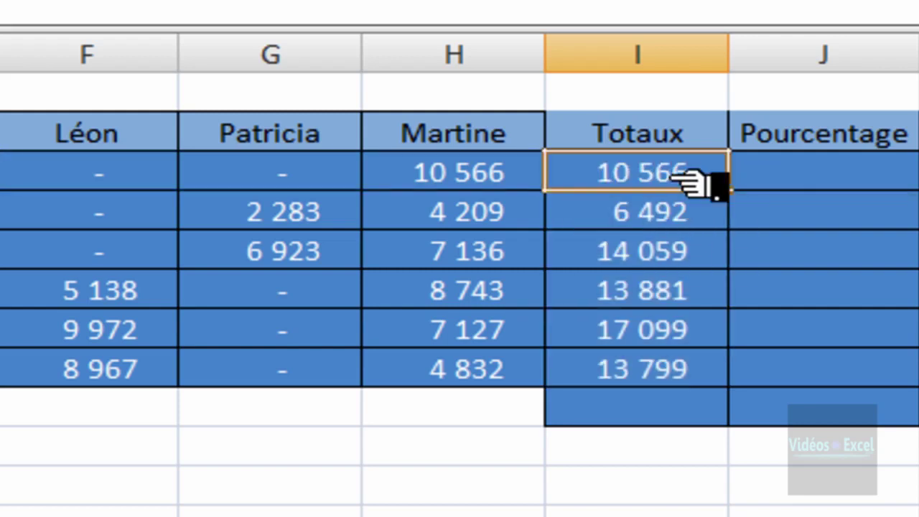
double_click(703, 294)
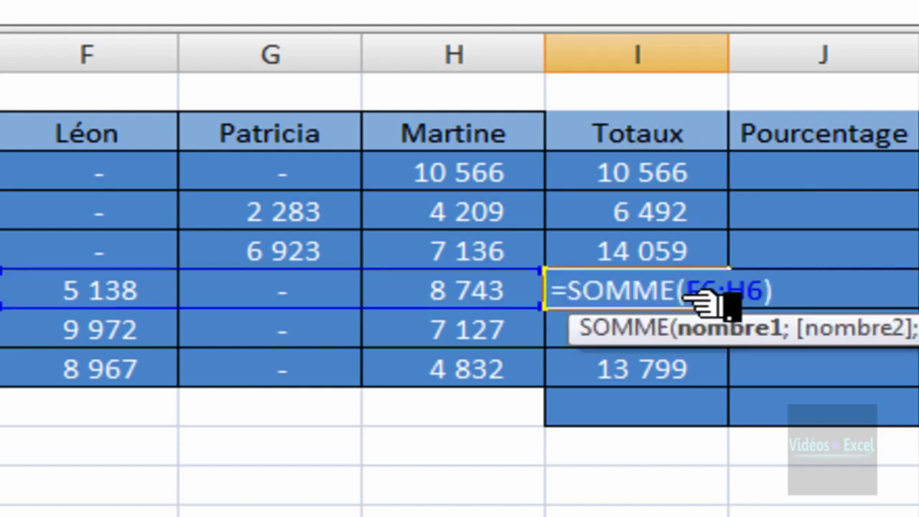
key("Escape")
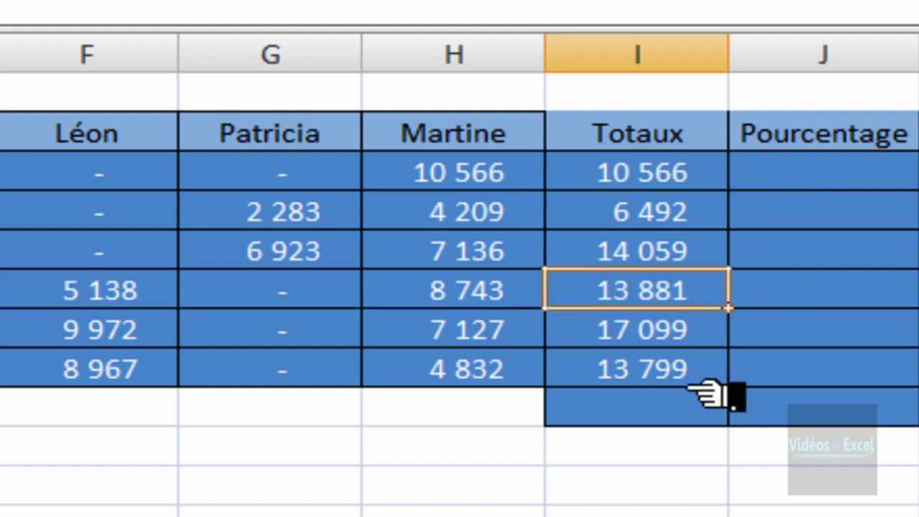
- Insert =SOMME(I3:I8) below Totaux for the 75 896 grand total and check it
left_click(689, 422)
key("alt+equal")
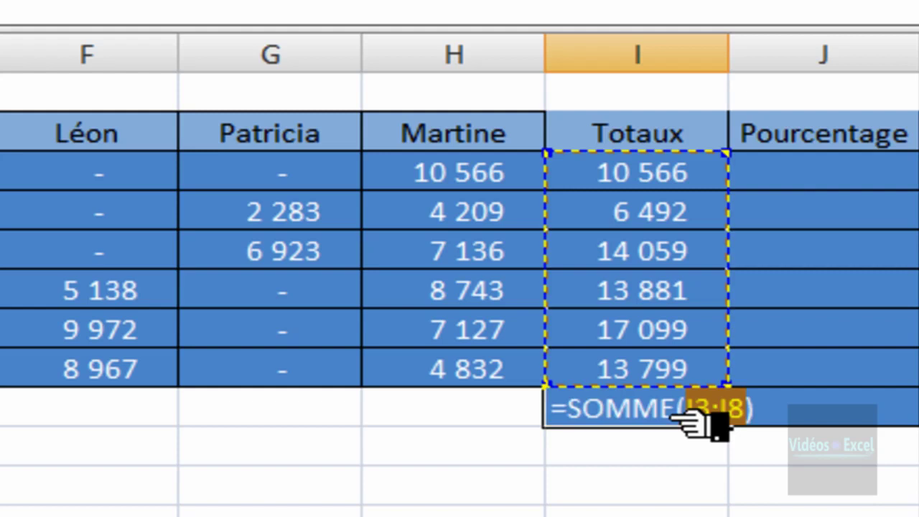
key("Return")
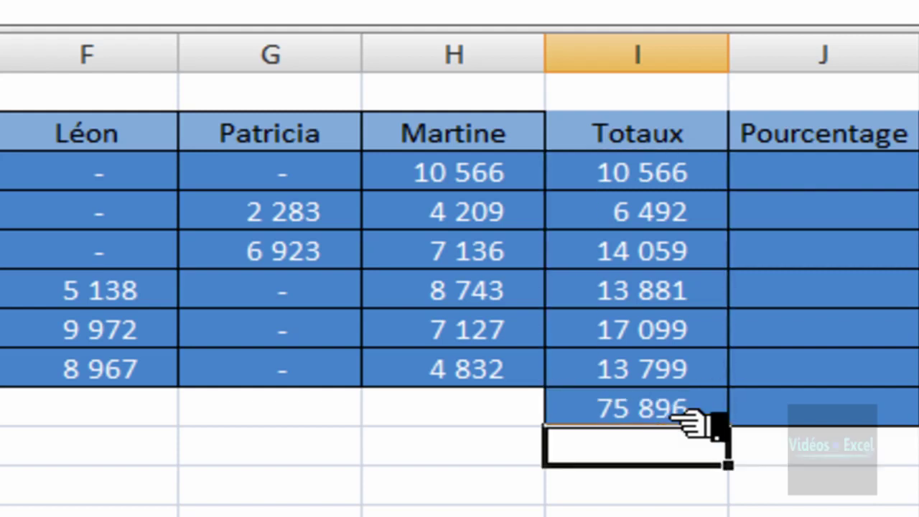
double_click(689, 420)
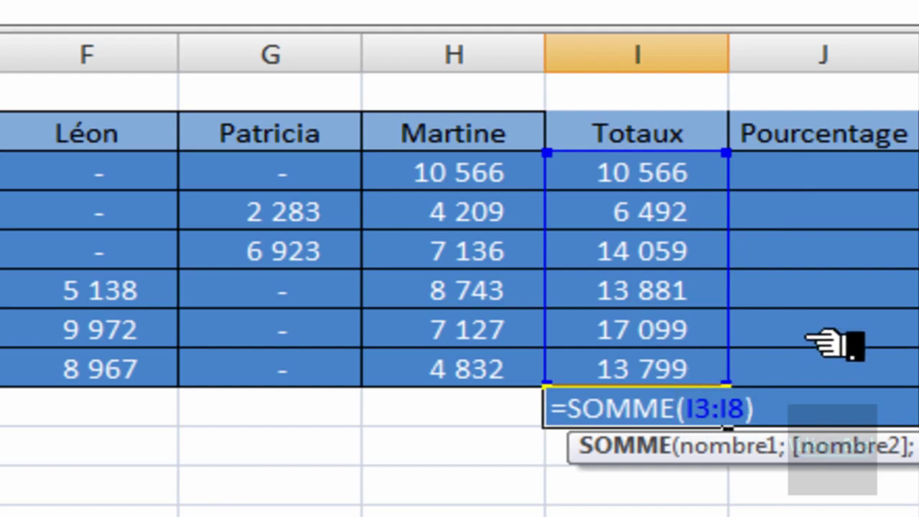
key("Escape")
- Fill the six Pourcentage cells with =I3/$I$9, each row's share of the grand total
left_click(847, 183)
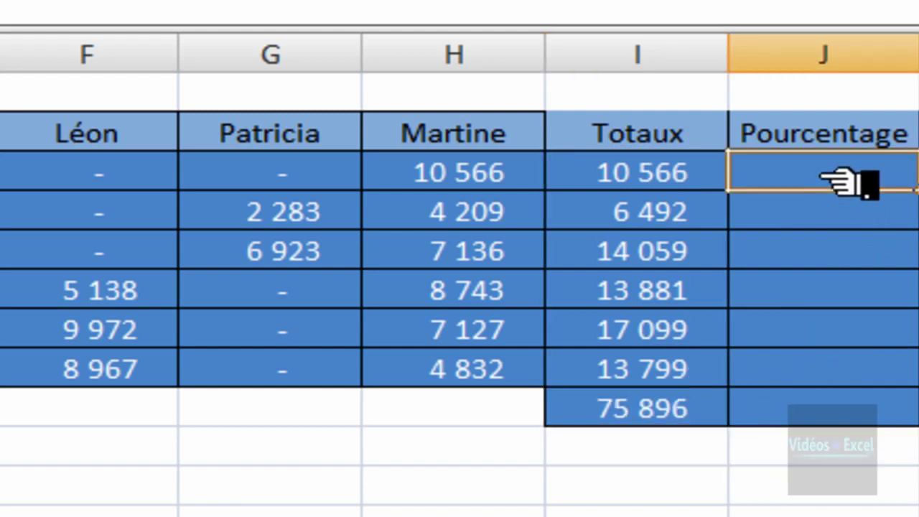
left_click_drag(850, 181, 851, 365)
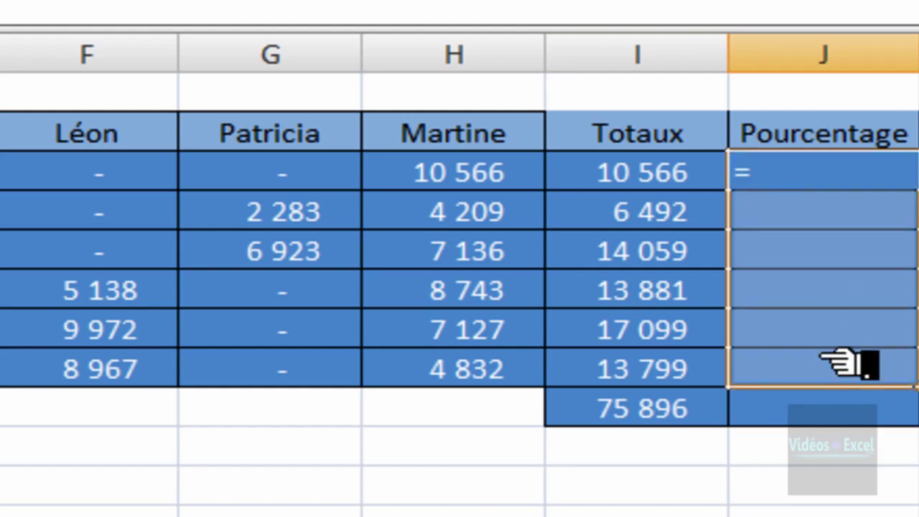
left_click(680, 177)
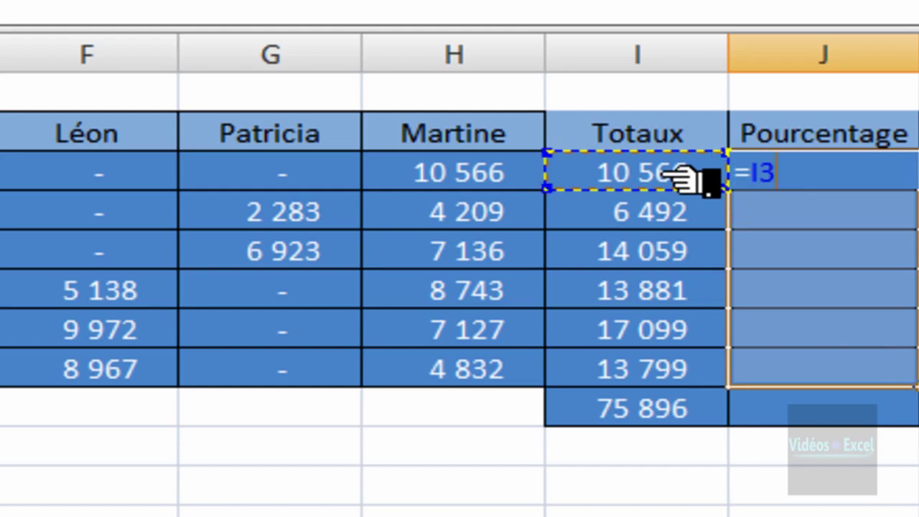
type("/")
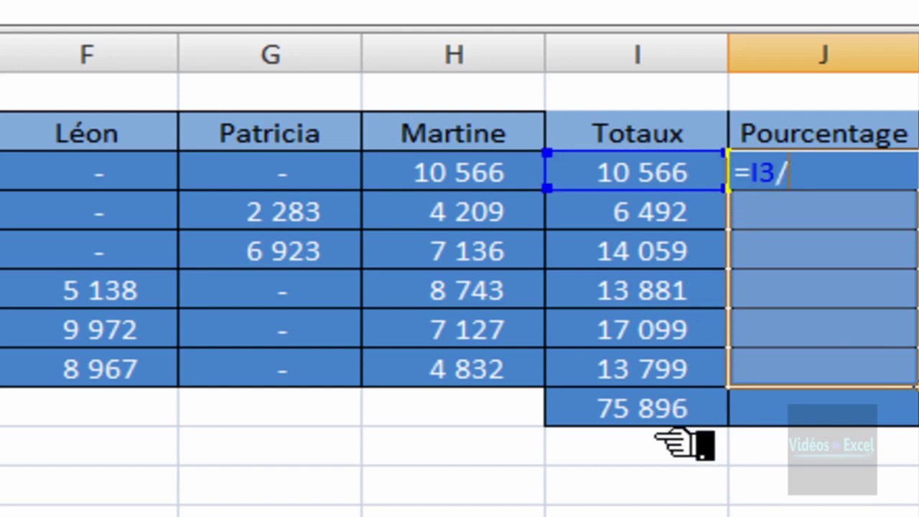
left_click(674, 418)
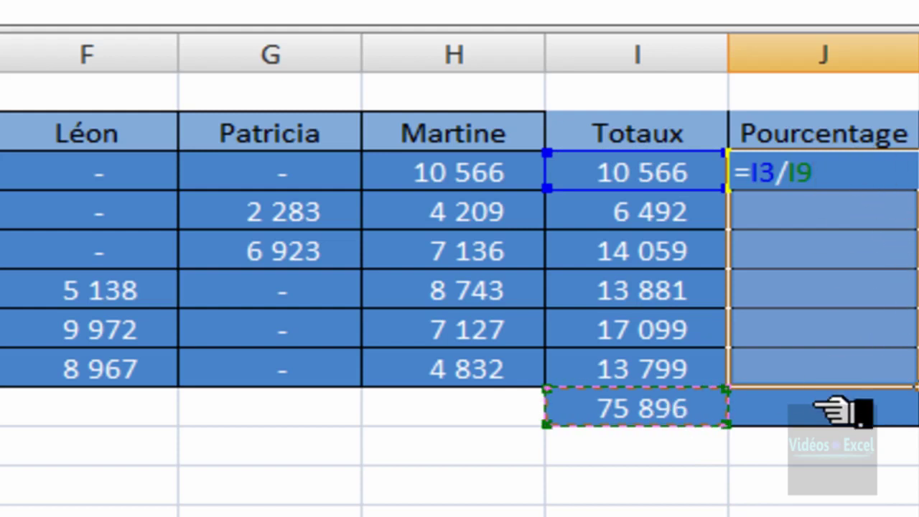
key("F4")
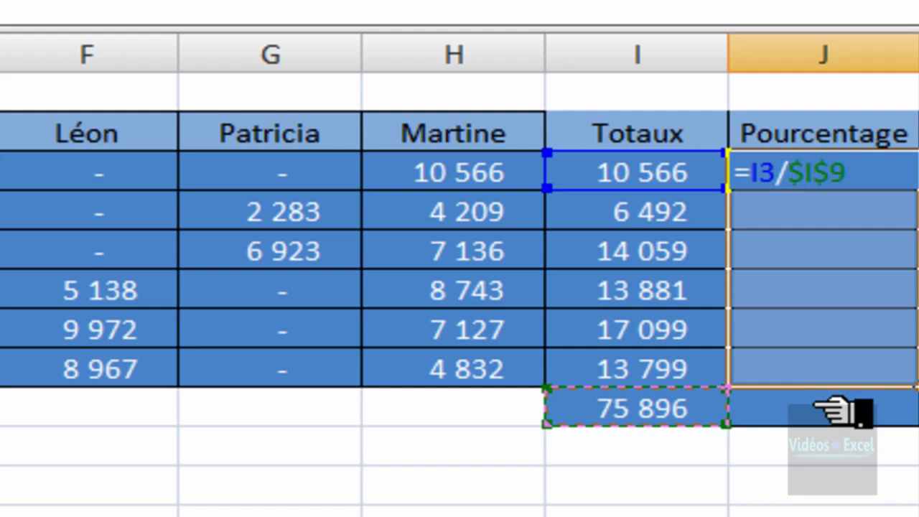
key("ctrl+Return")
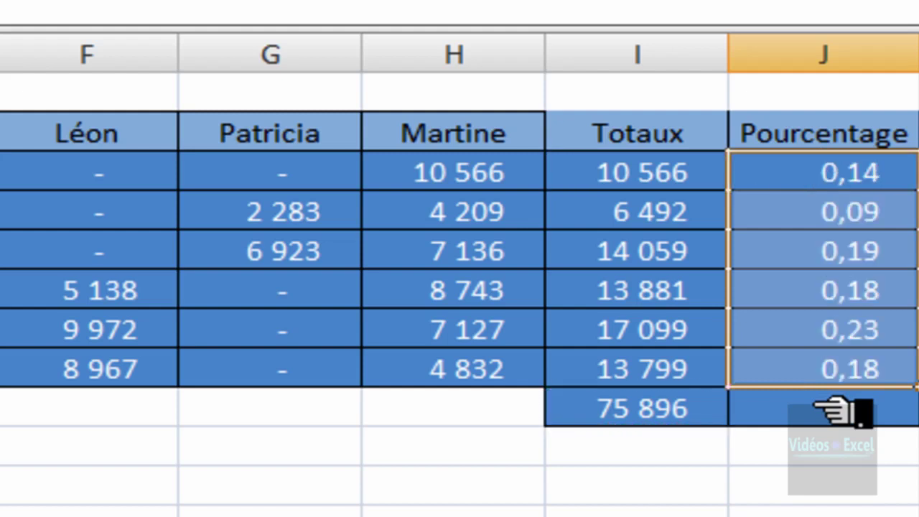
- Check the share values from 0,14 to 0,18 and select the whole Pourcentage column
left_click(795, 185)
left_click(794, 328)
left_click(794, 371)
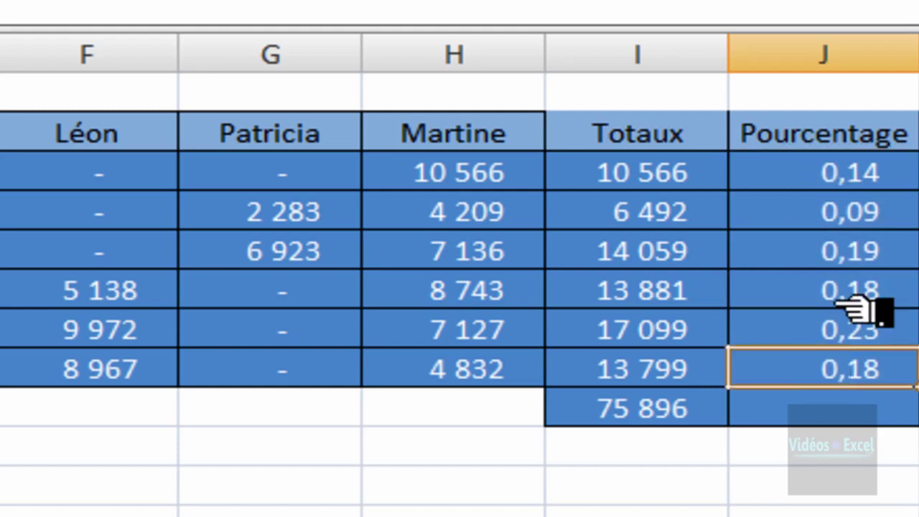
left_click_drag(847, 178, 851, 406)
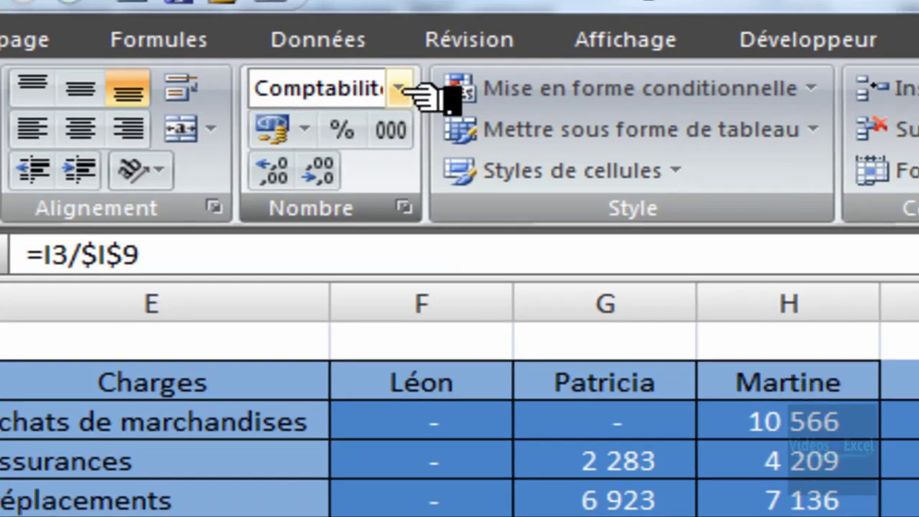
- Apply the Pourcentage number format to the selected shares, showing 13,92%, 8,55% and so on
left_click(414, 130)
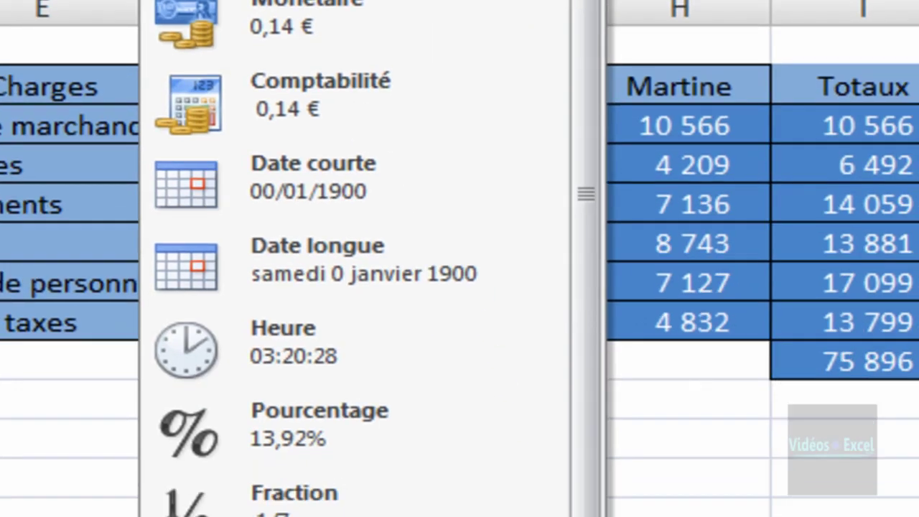
left_click(417, 390)
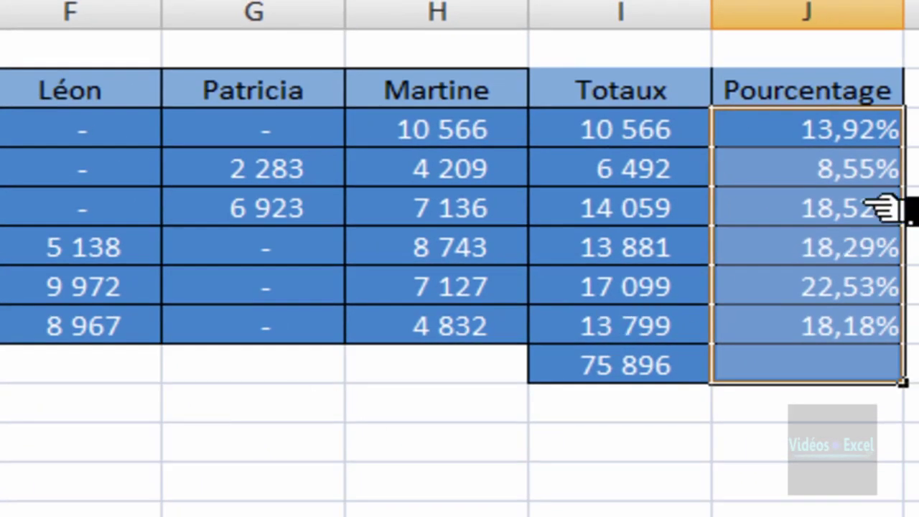
- Insert =SOMME(J3:J8) under the shares, totalling 100,00%, then deselect the table
left_click(789, 370)
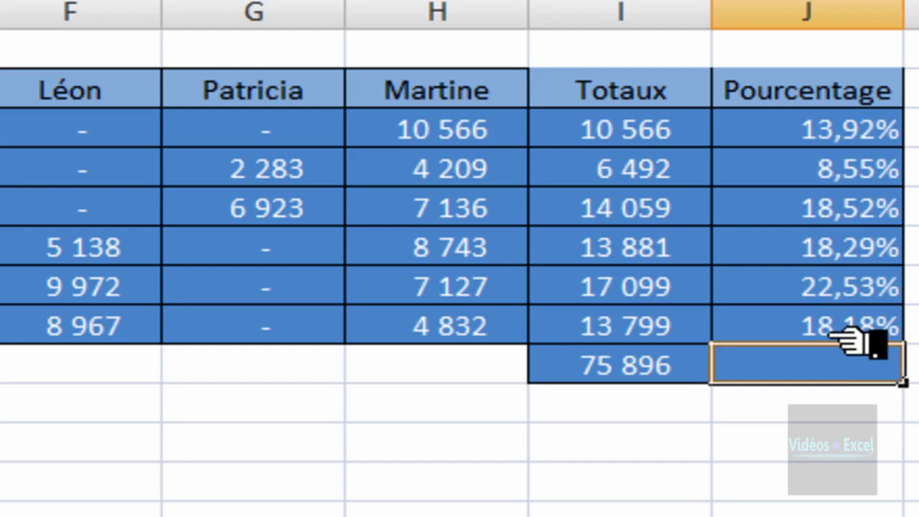
key("alt+equal")
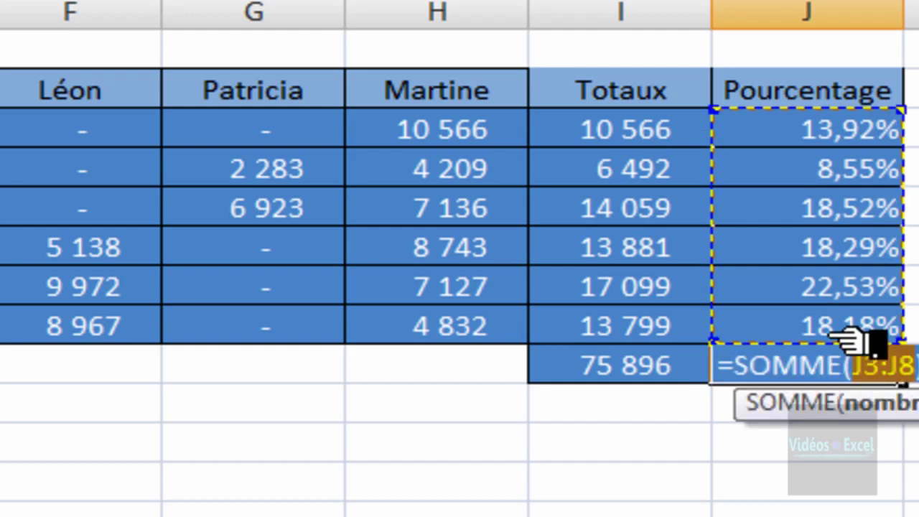
key("Return")
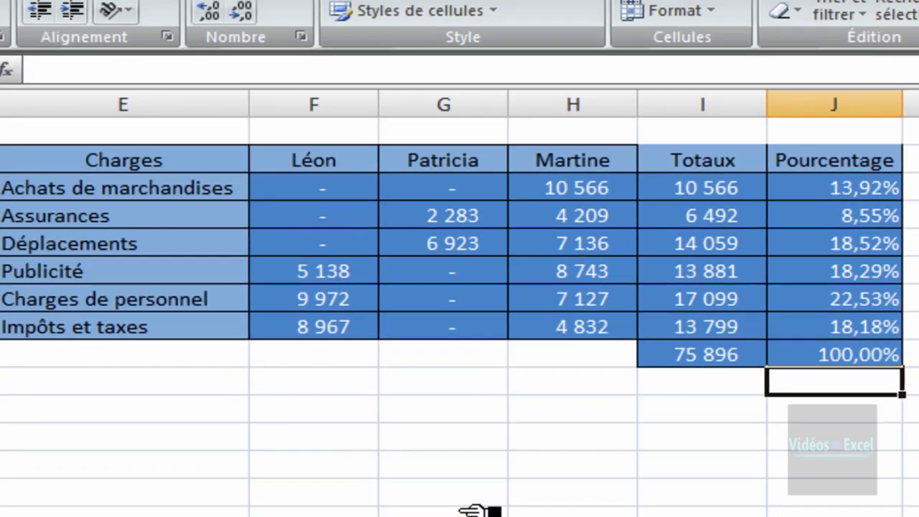
left_click(473, 510)
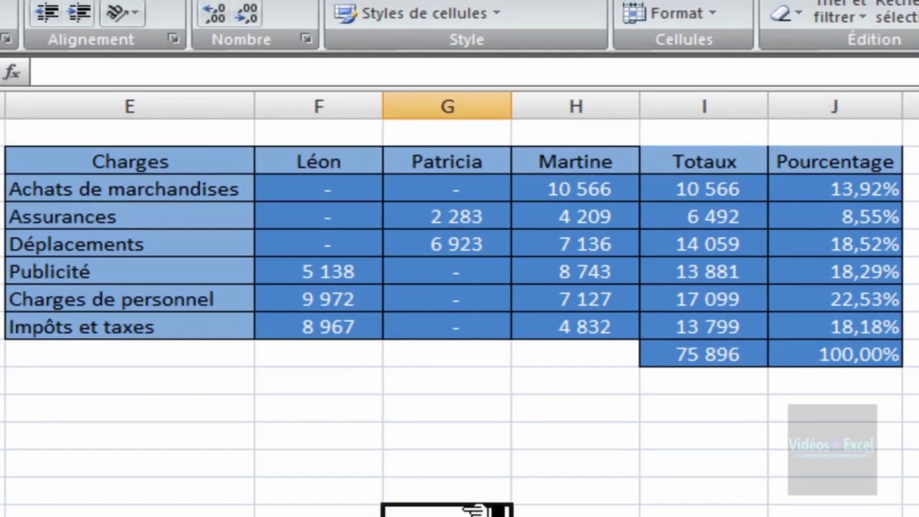